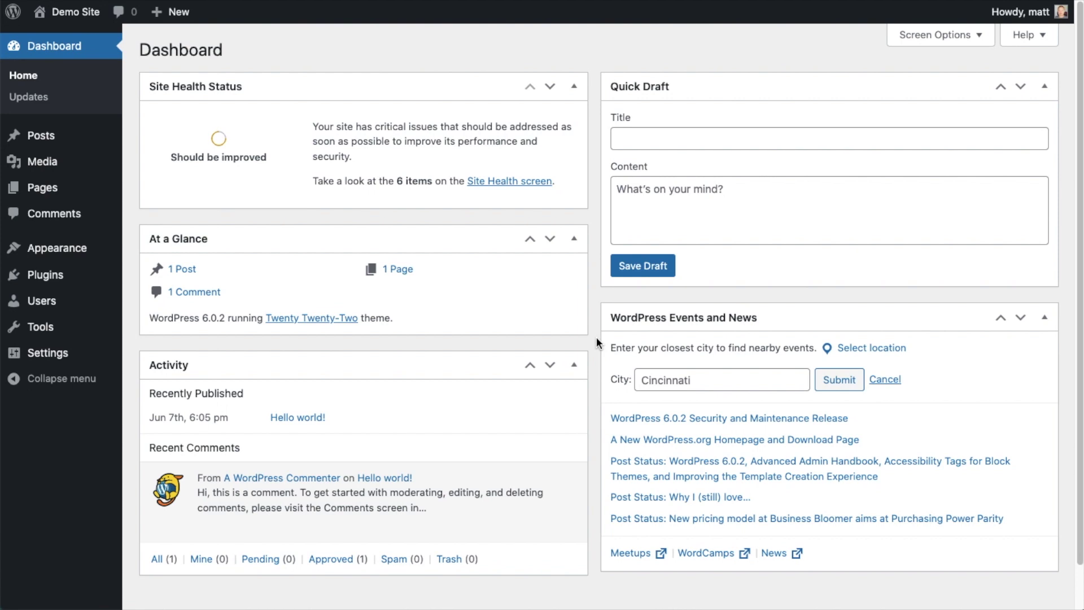
- Go from the Plugins list to the Add New plugins page
left_click(52, 281)
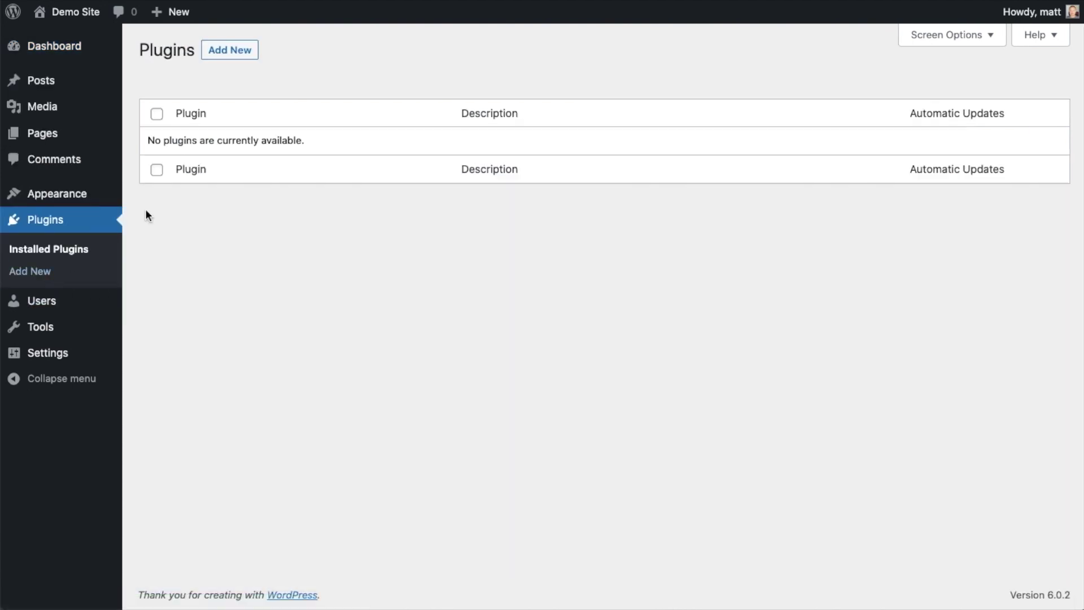
left_click(235, 52)
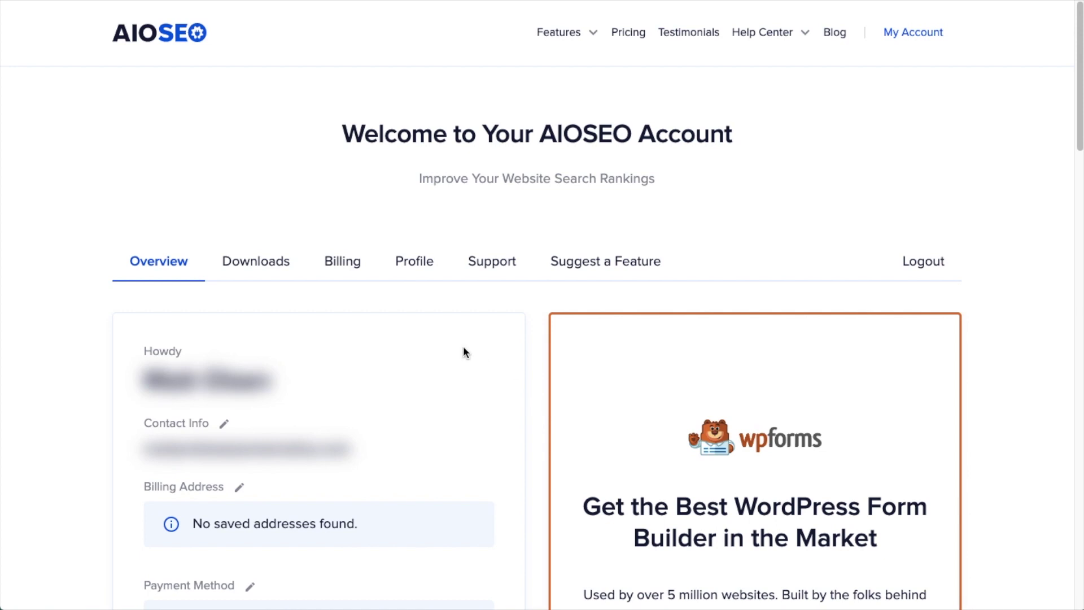
- Download the AIOSEO Pro 4.2.4.2 zip from the account's Downloads tab
left_click(273, 268)
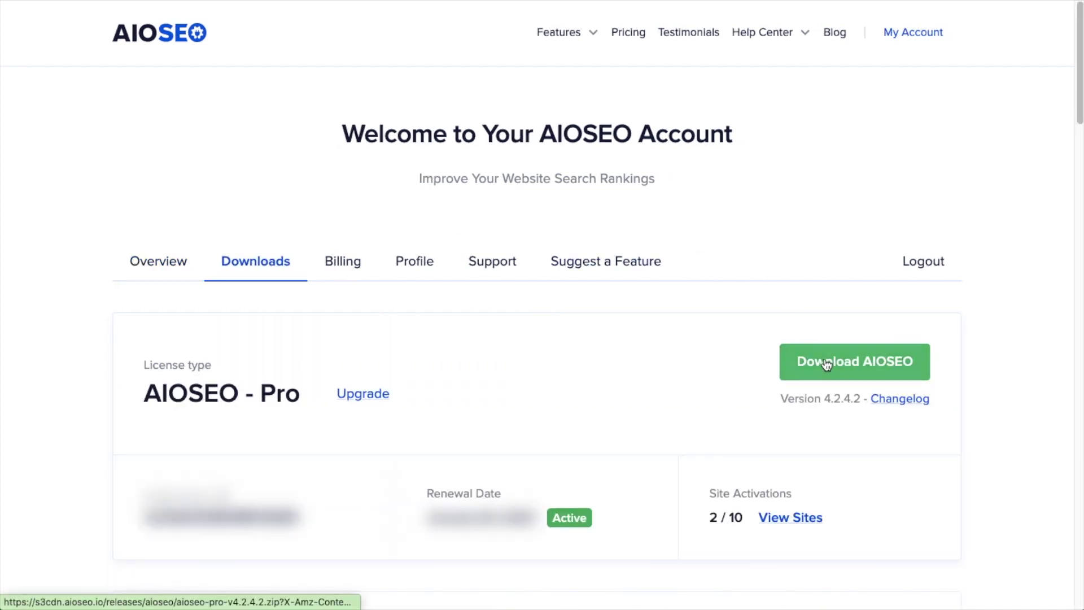
left_click(826, 364)
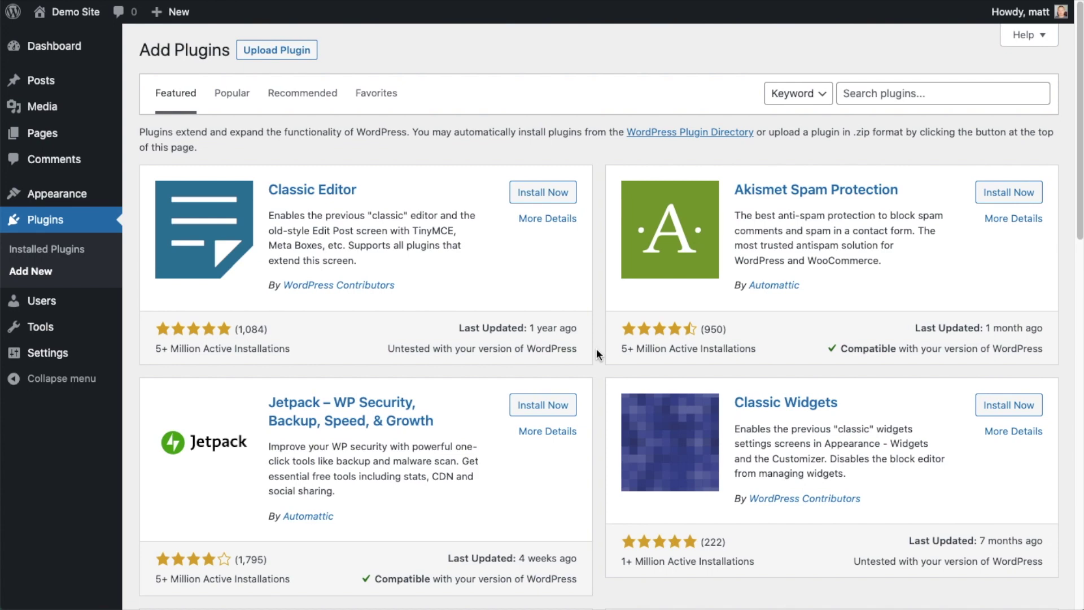
- Upload aioseo-pro-v4.2.4.2.zip, install it, and activate the AIOSEO plugin
left_click(289, 50)
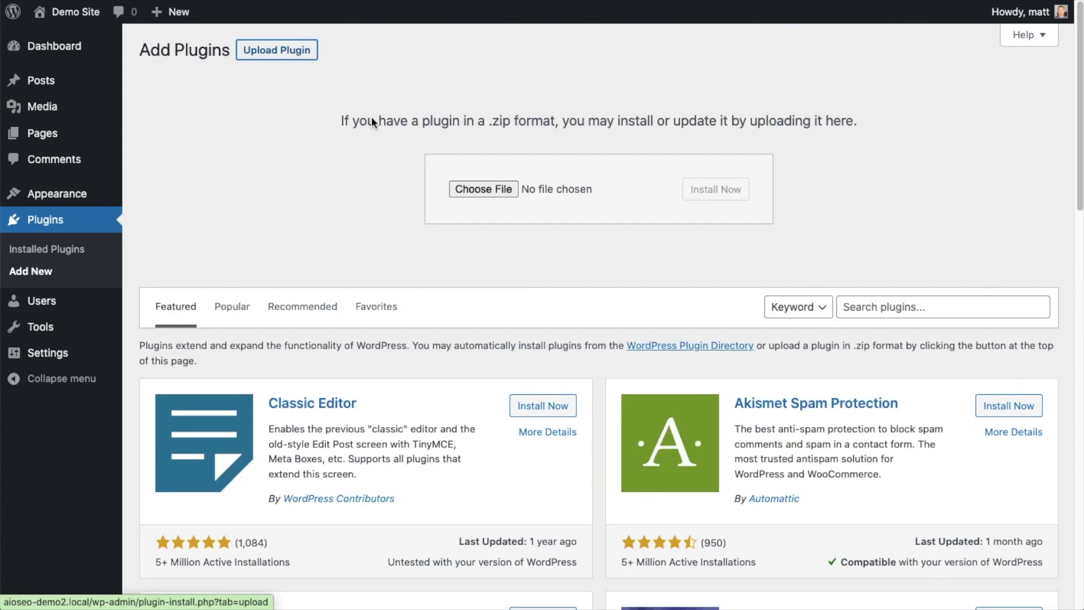
left_click(484, 189)
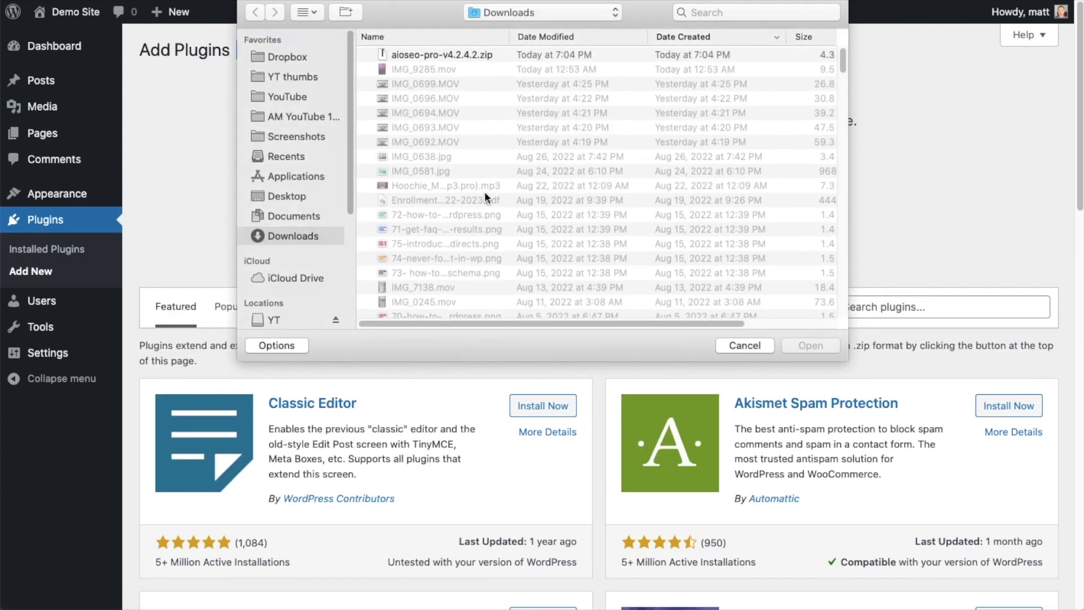
double_click(434, 54)
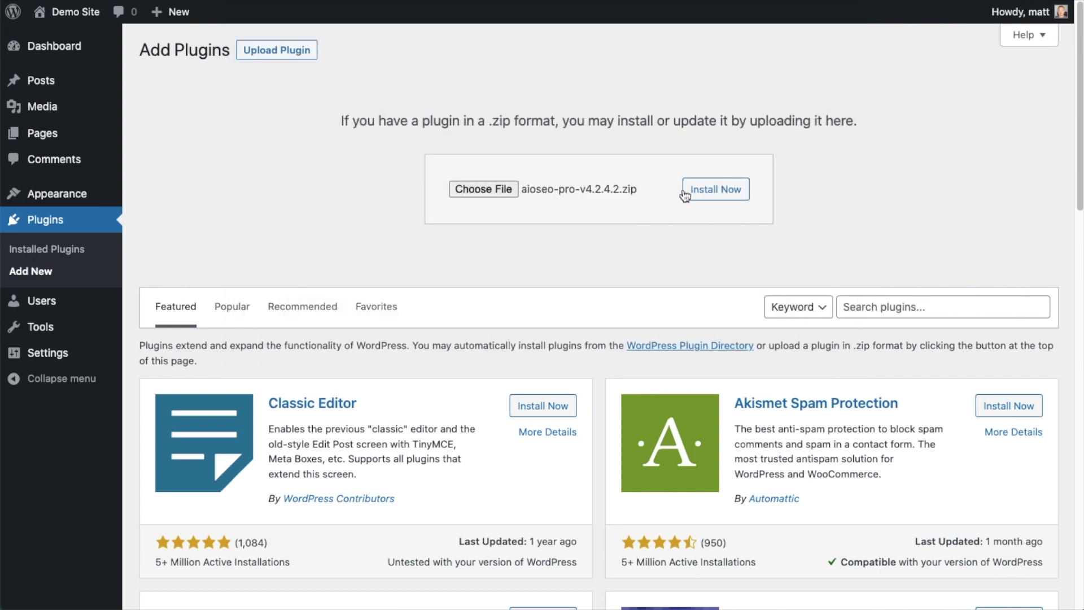
left_click(702, 198)
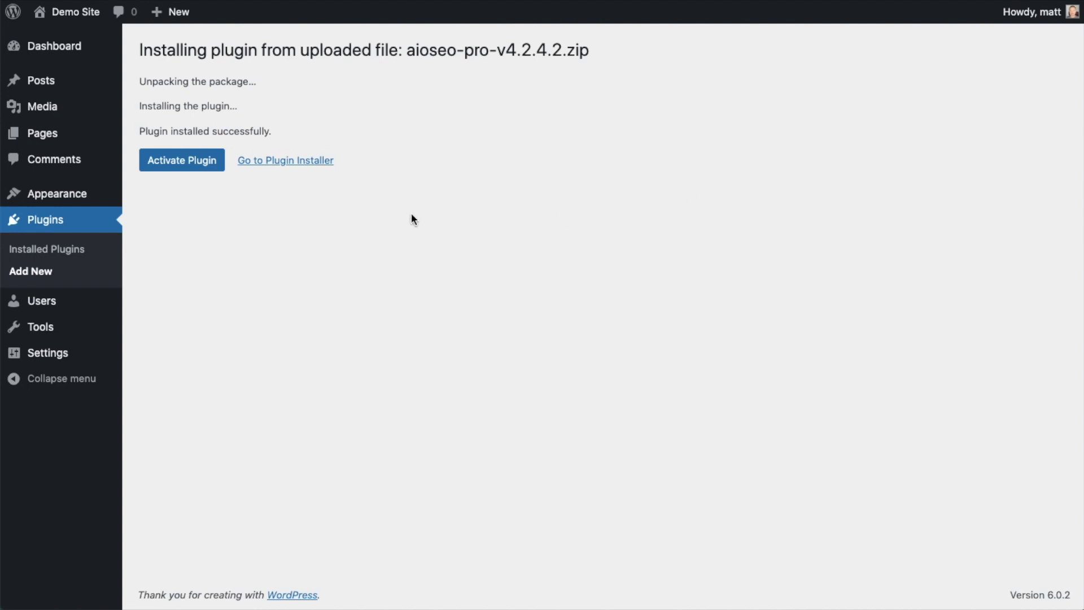
left_click(176, 161)
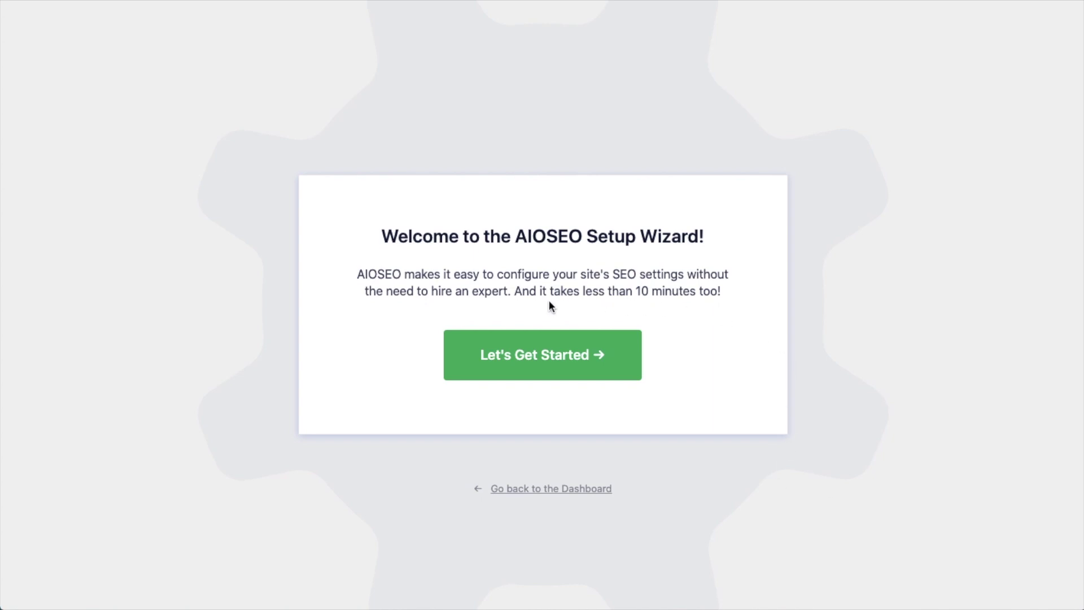
- Leave the setup wizard and follow the 'A valid license key is required' link to license settings
left_click(549, 496)
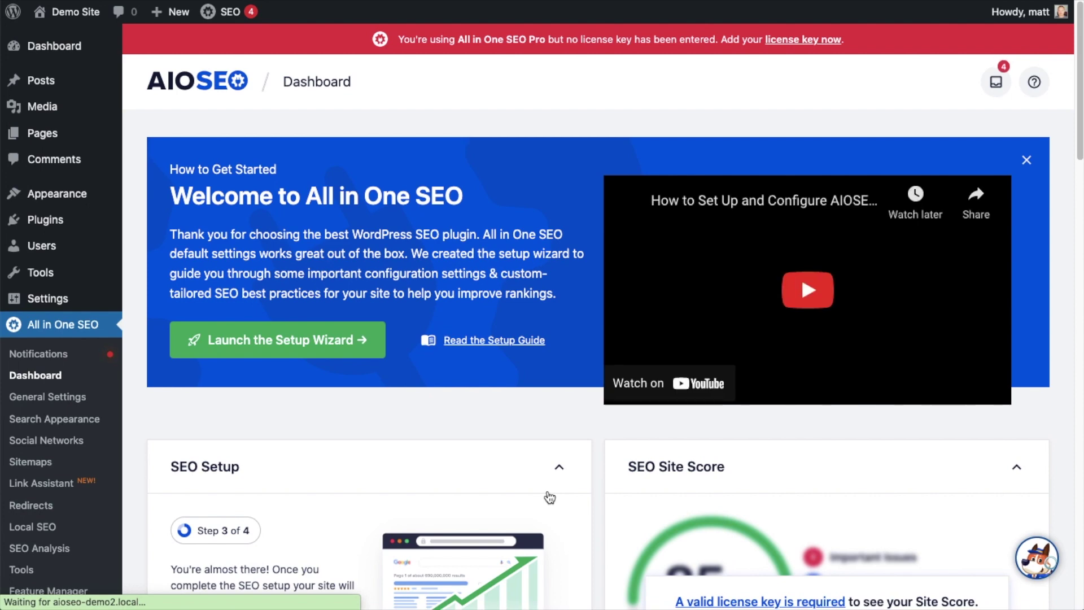
scroll(597, 285, "down", 4)
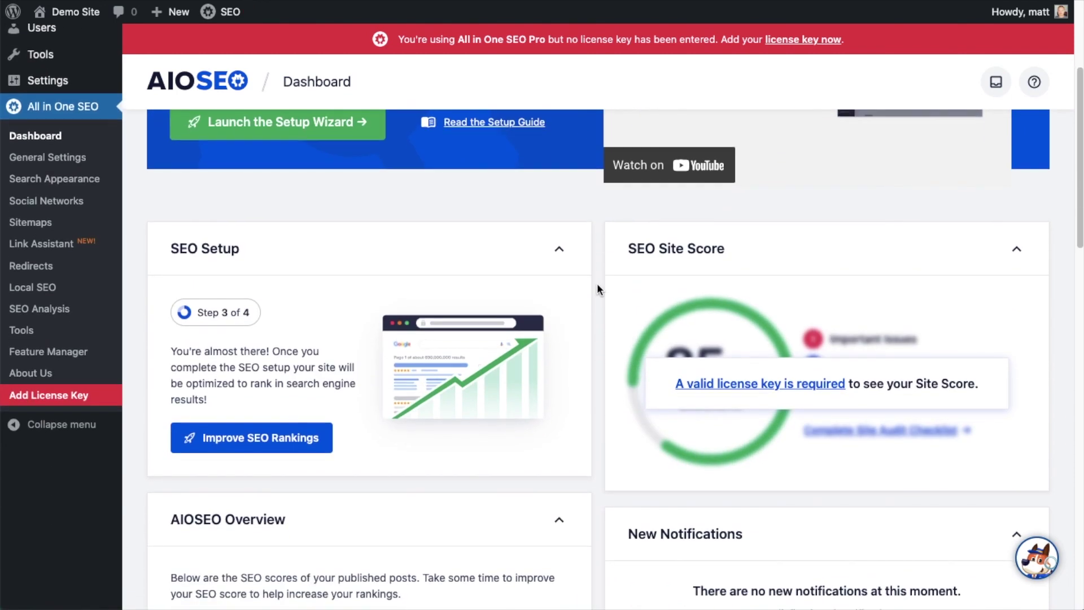
scroll(597, 285, "down", 3)
left_click(746, 222)
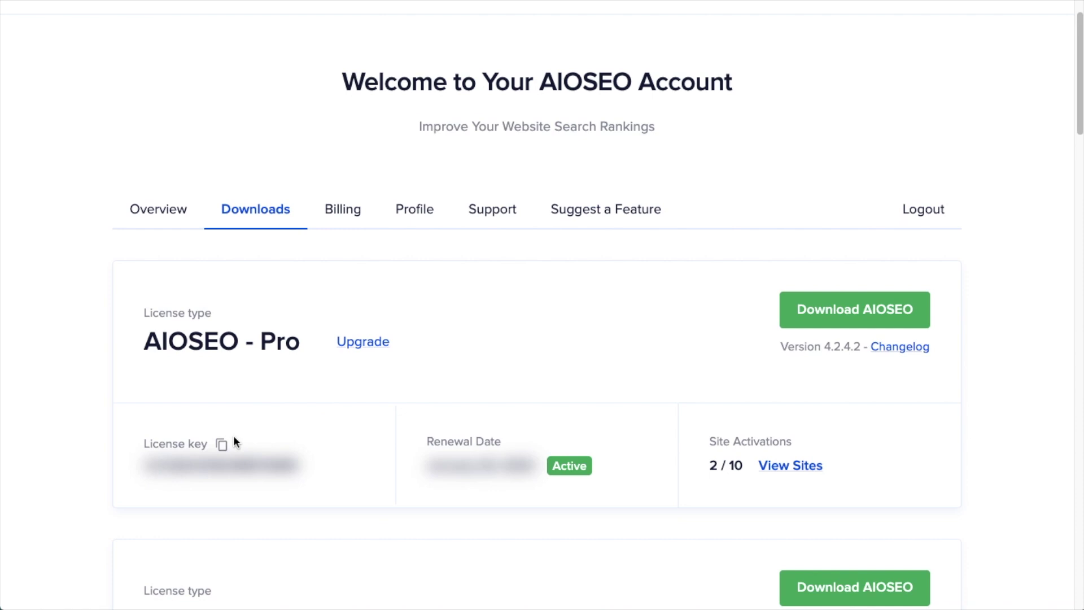
- Copy the Pro plan's license key from the account's Downloads tab
left_click(221, 446)
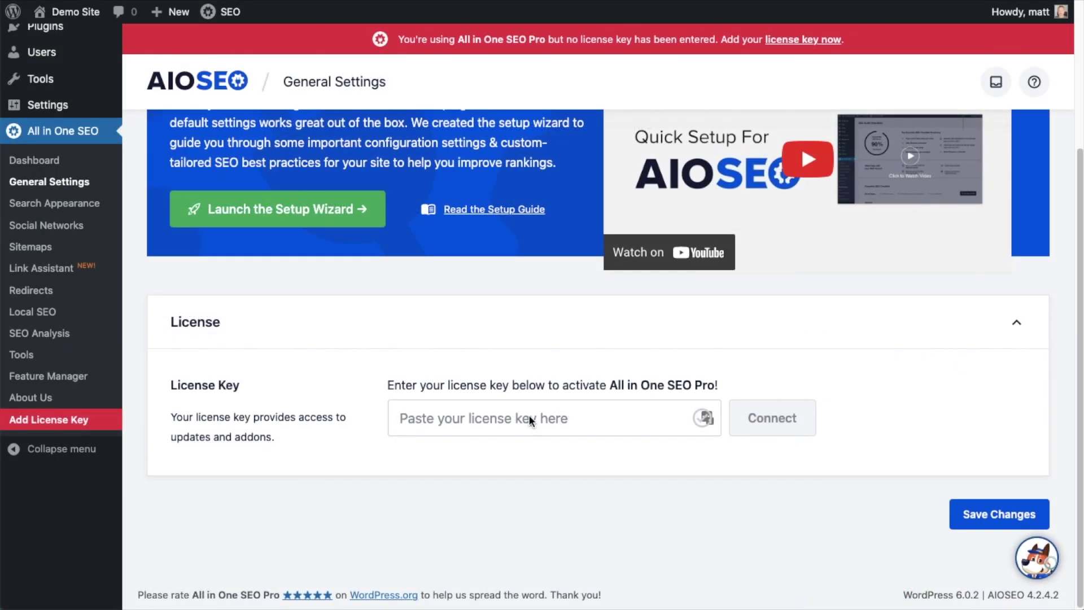
- Paste the license key, connect it to activate Pro, save the settings, and return to the Dashboard
left_click(491, 418)
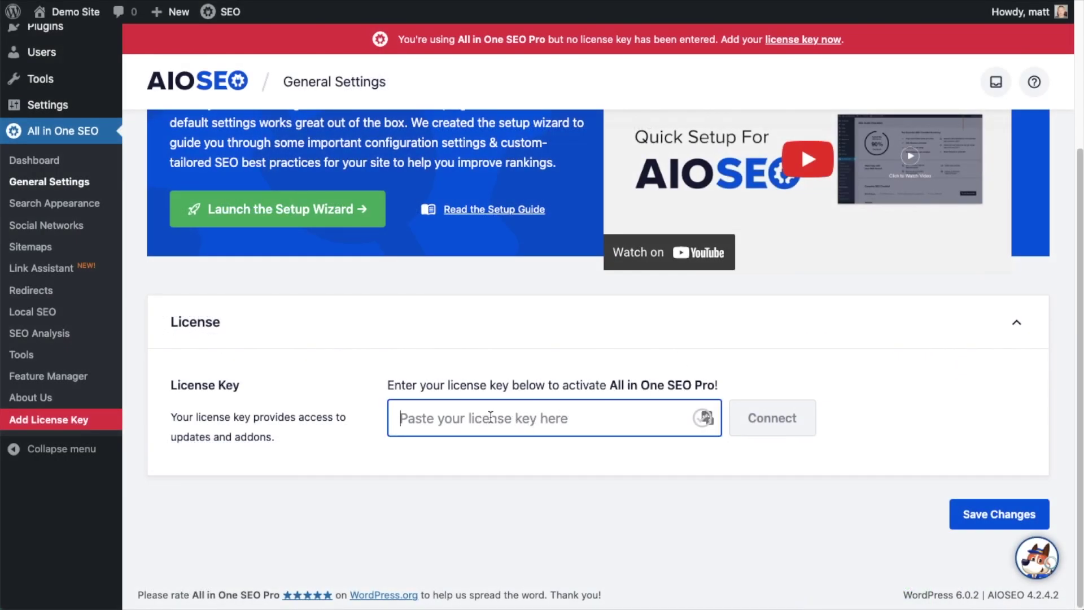
key("ctrl+v")
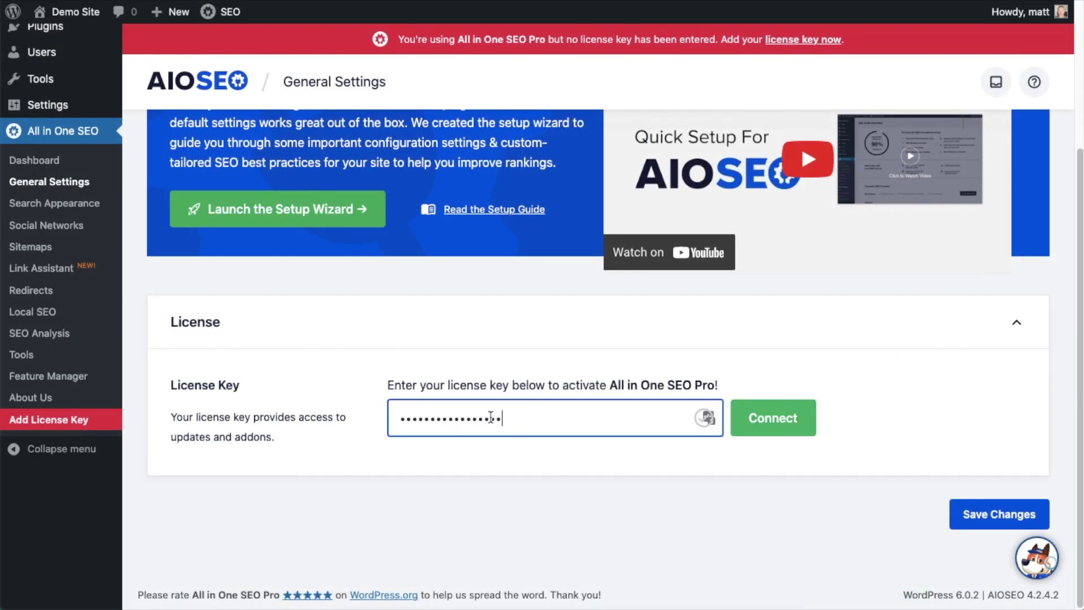
left_click(778, 418)
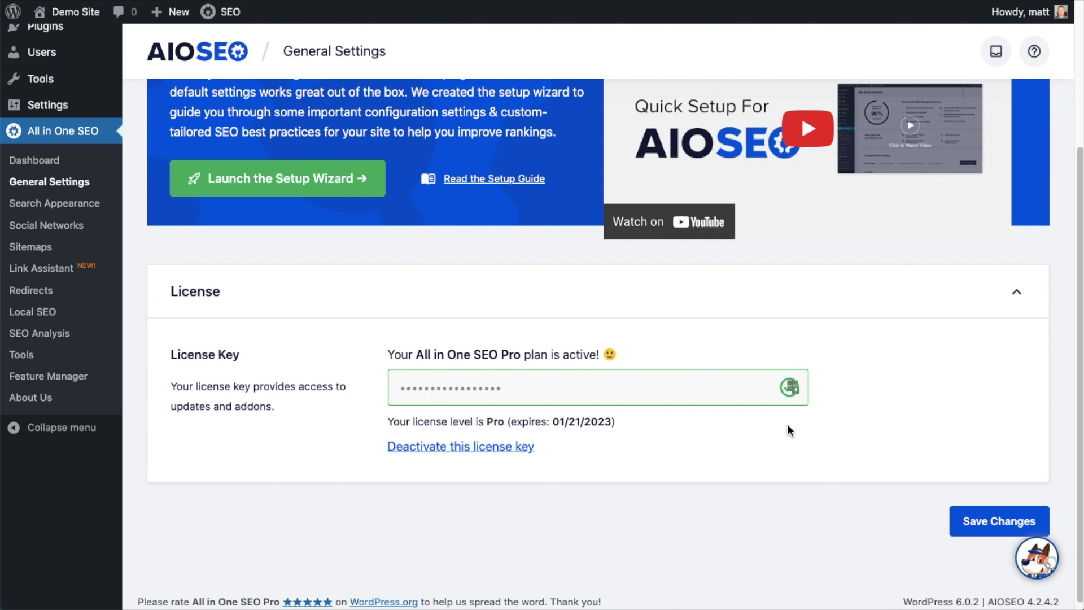
left_click(1004, 518)
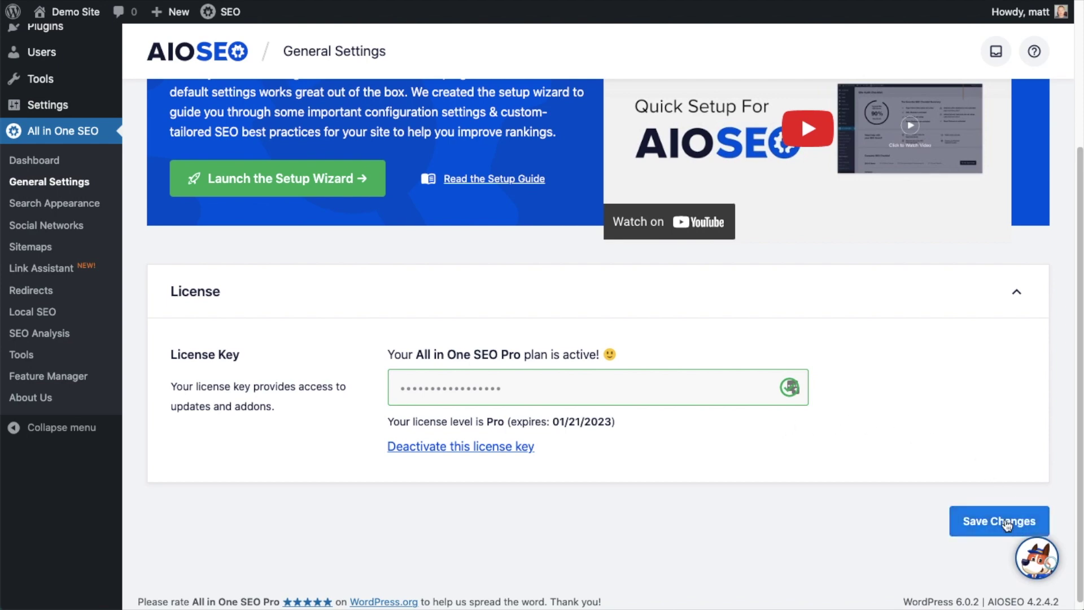
scroll(601, 293, "up", 5)
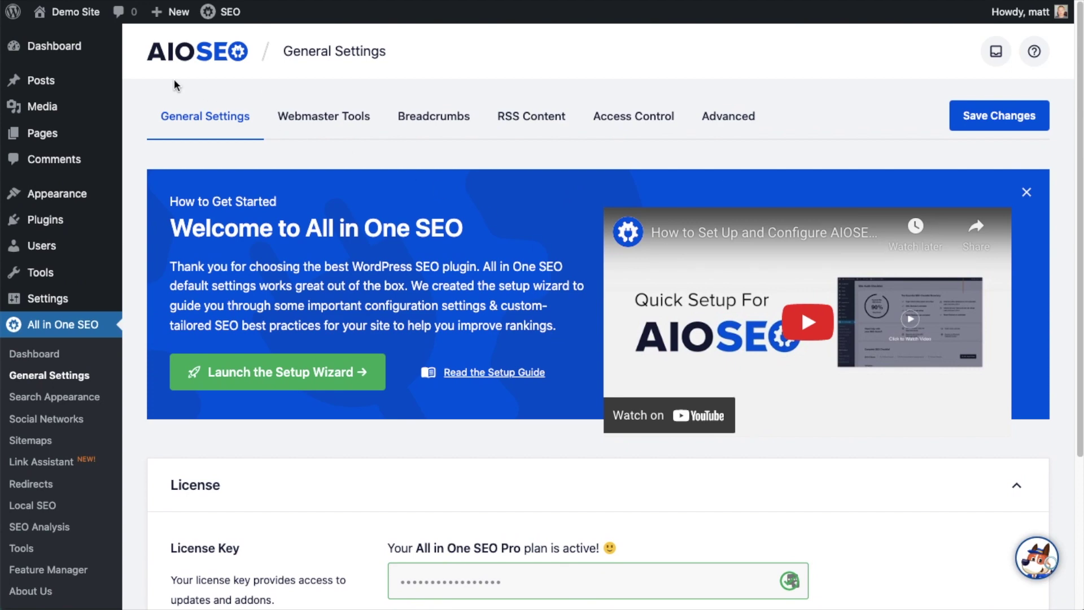
left_click(61, 53)
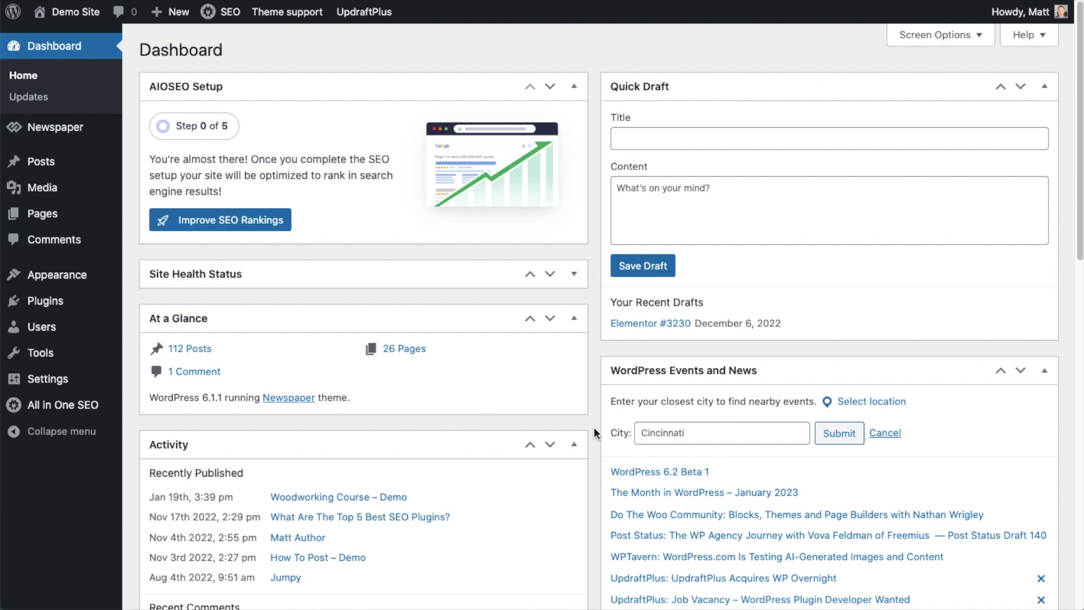
- Open 'Woodworking Course – Demo' from All Posts in the block editor
left_click(46, 165)
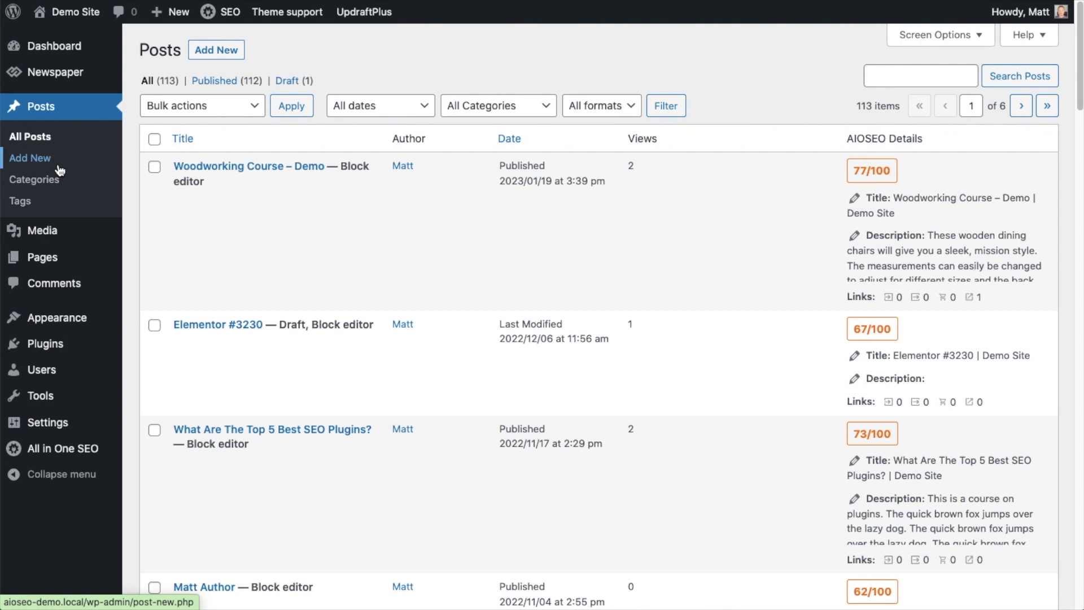
left_click(269, 171)
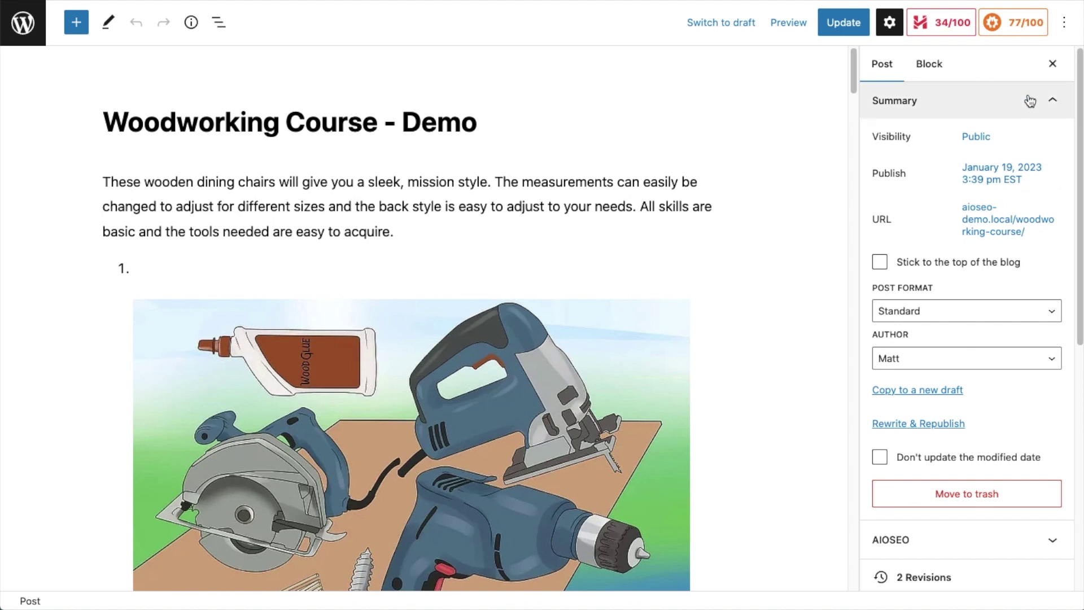
- Scroll down to the post's AIOSEO Settings and show the Schema tab with the Course schema
left_click(1014, 28)
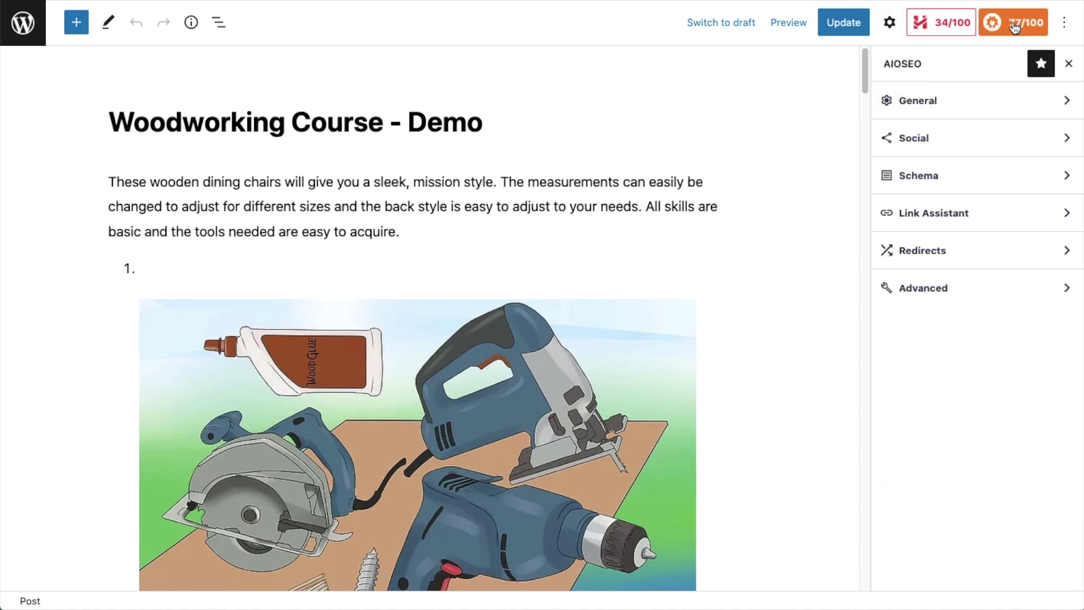
left_click(936, 178)
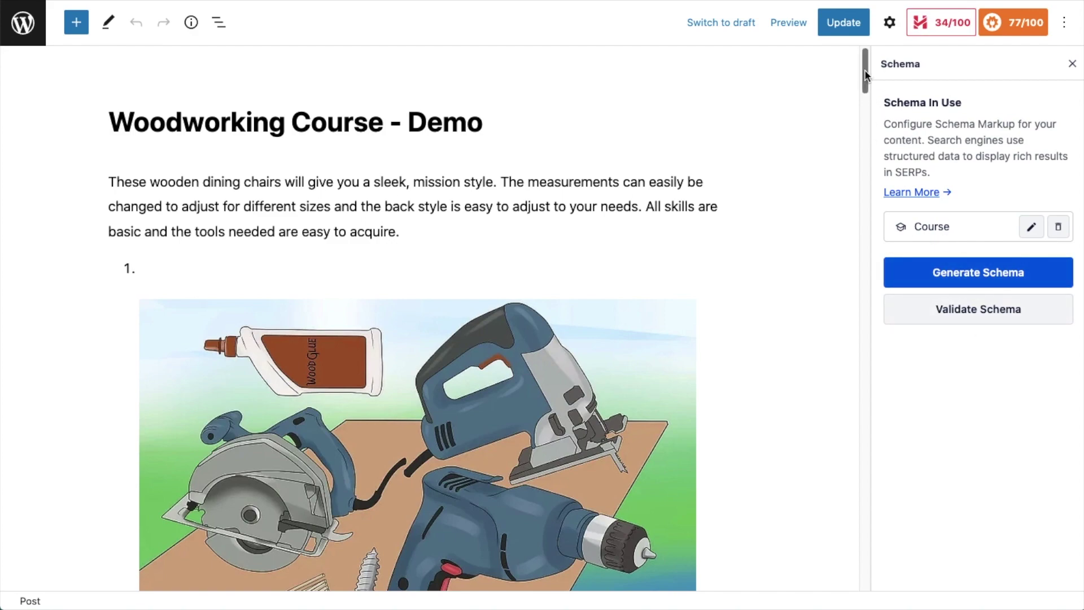
left_click_drag(870, 70, 875, 446)
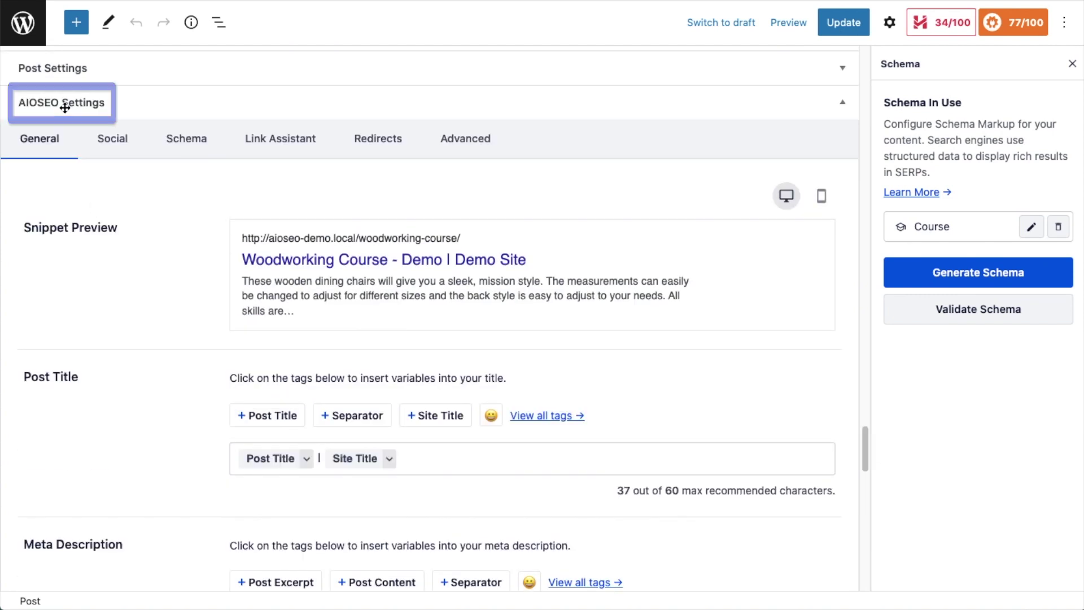
left_click(205, 141)
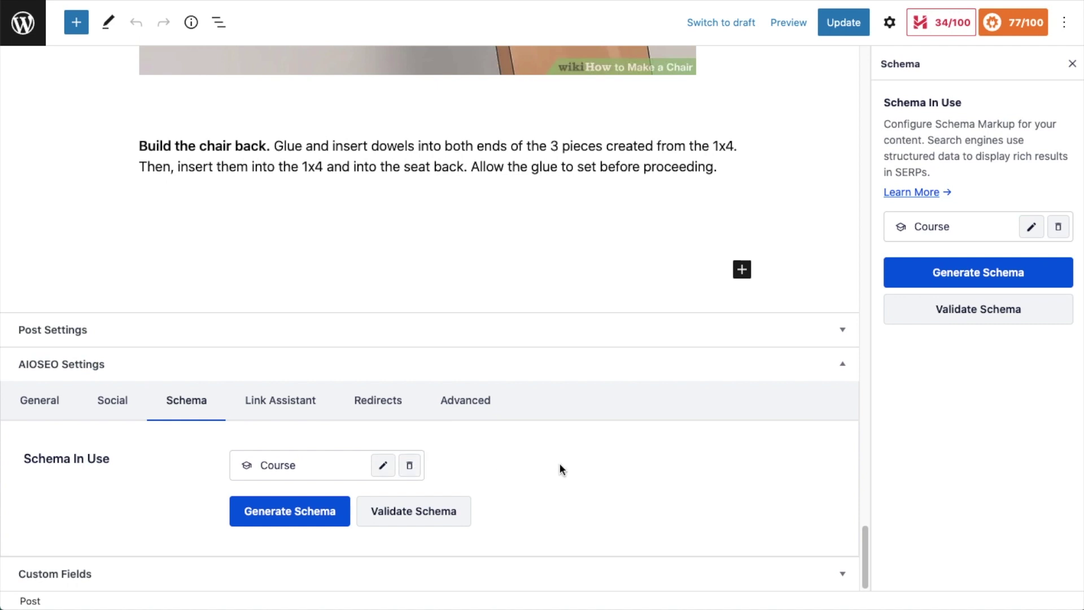
- Validate the schema, review its JSON-LD code, and send it to Google's Rich Results Test
left_click(430, 521)
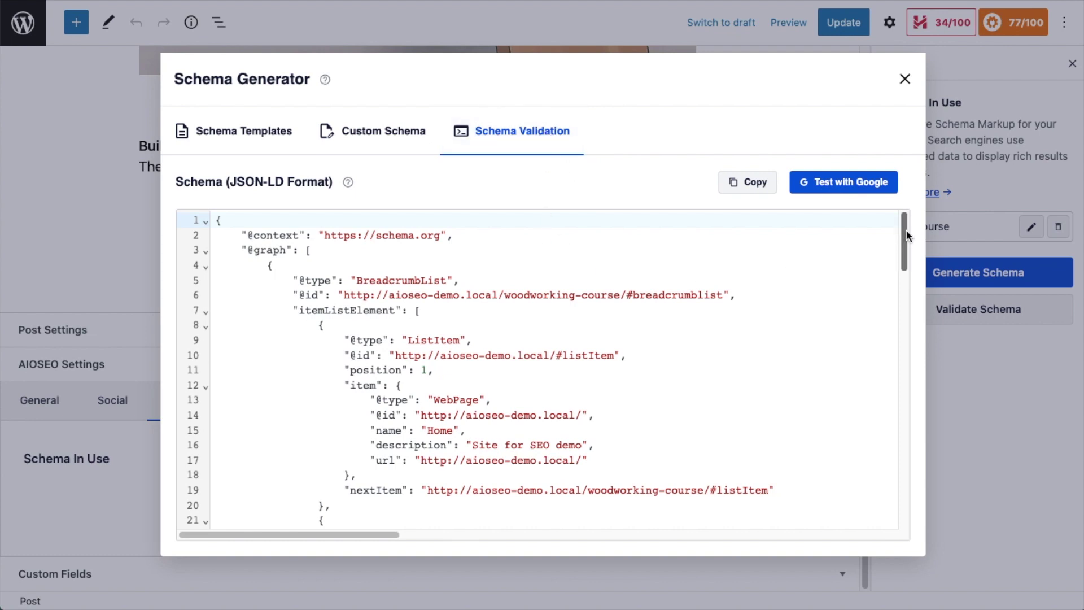
left_click_drag(906, 232, 909, 274)
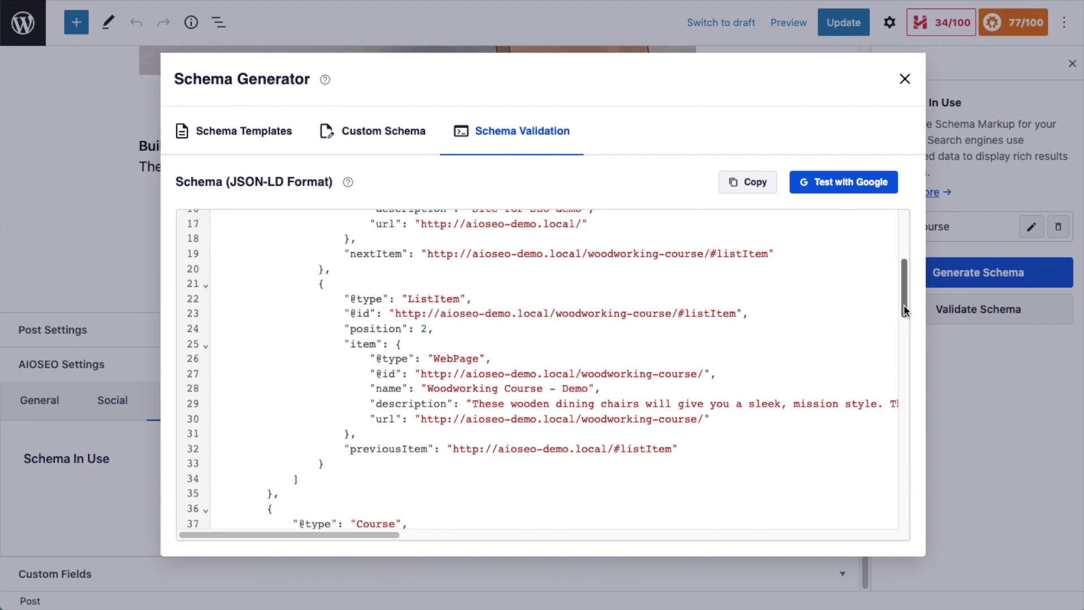
left_click_drag(903, 306, 907, 242)
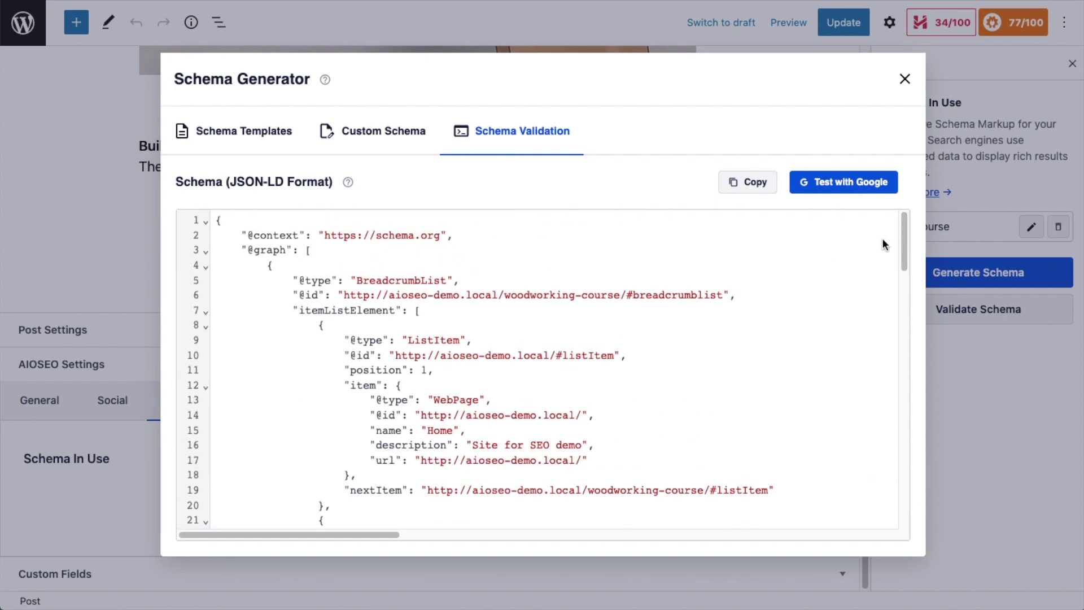
left_click(845, 192)
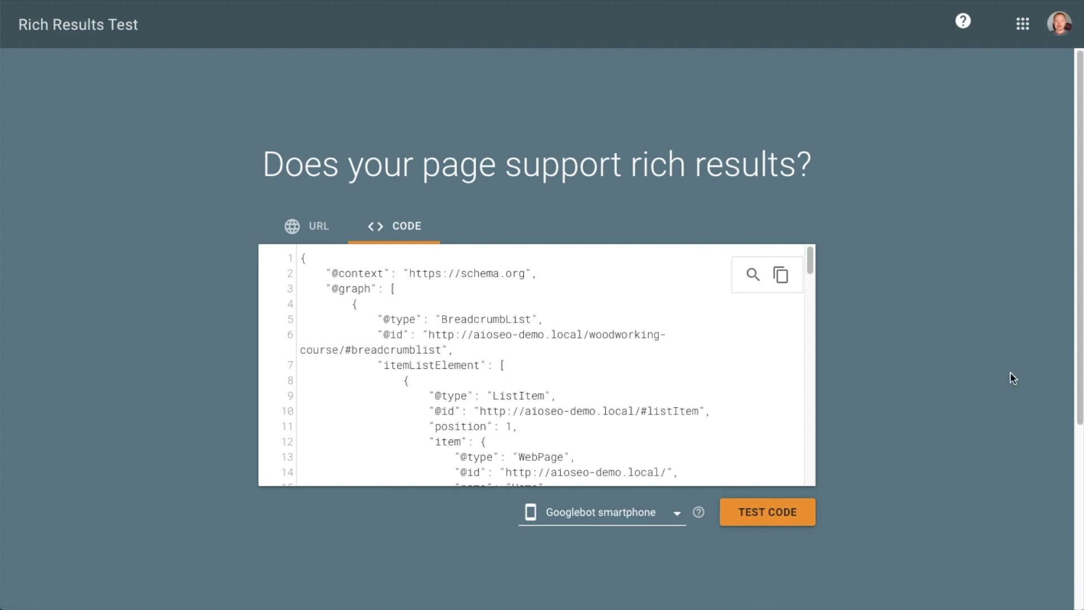
- Test the loaded schema code, which yields valid Breadcrumbs and Courses items
scroll(583, 344, "down", 8)
scroll(583, 345, "down", 11)
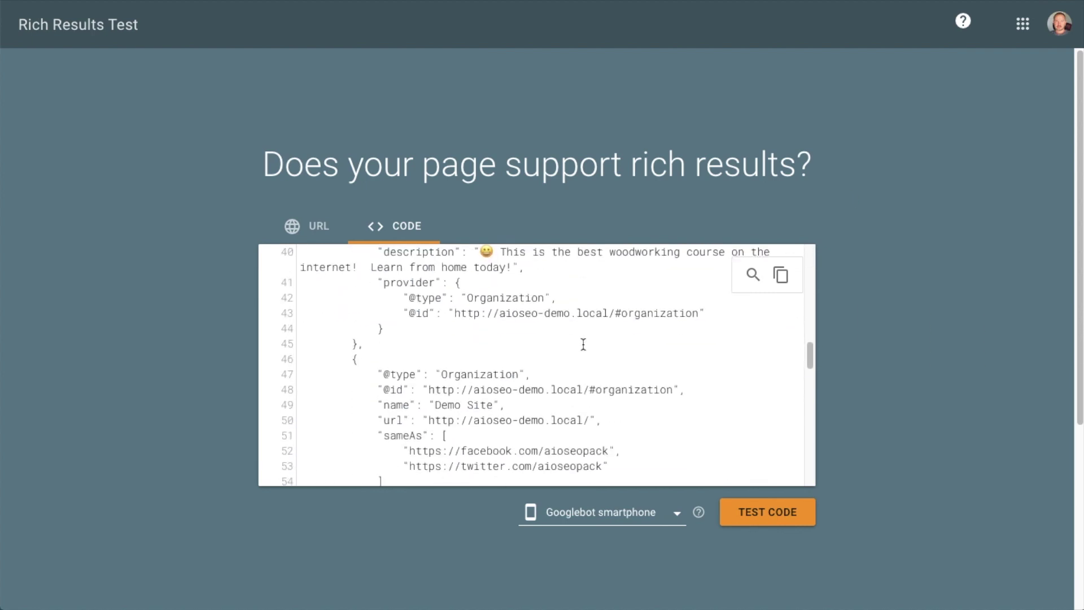
scroll(584, 345, "up", 6)
scroll(583, 344, "up", 12)
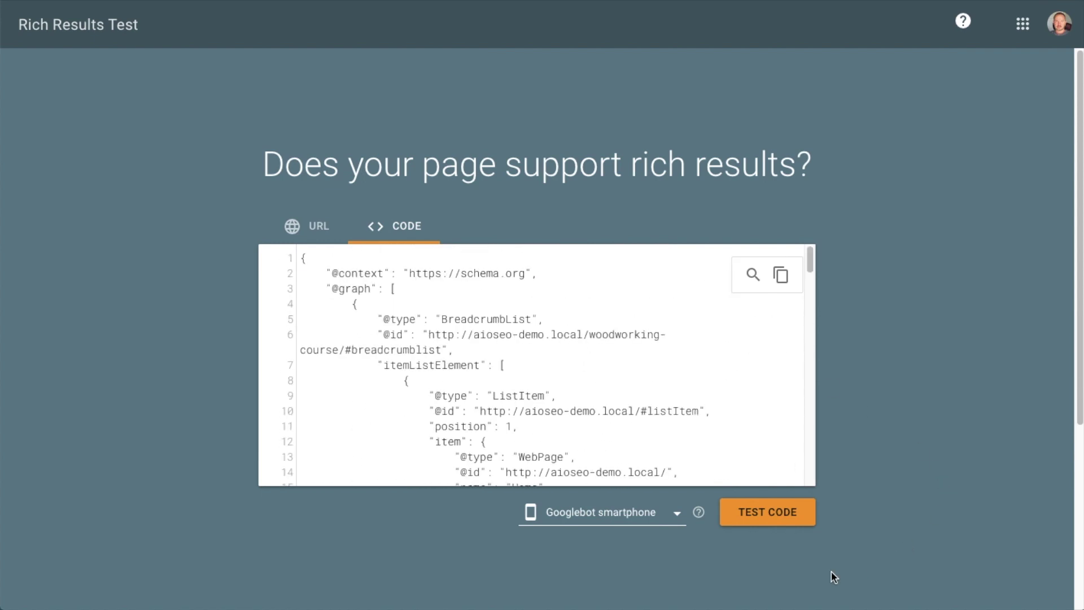
left_click(757, 521)
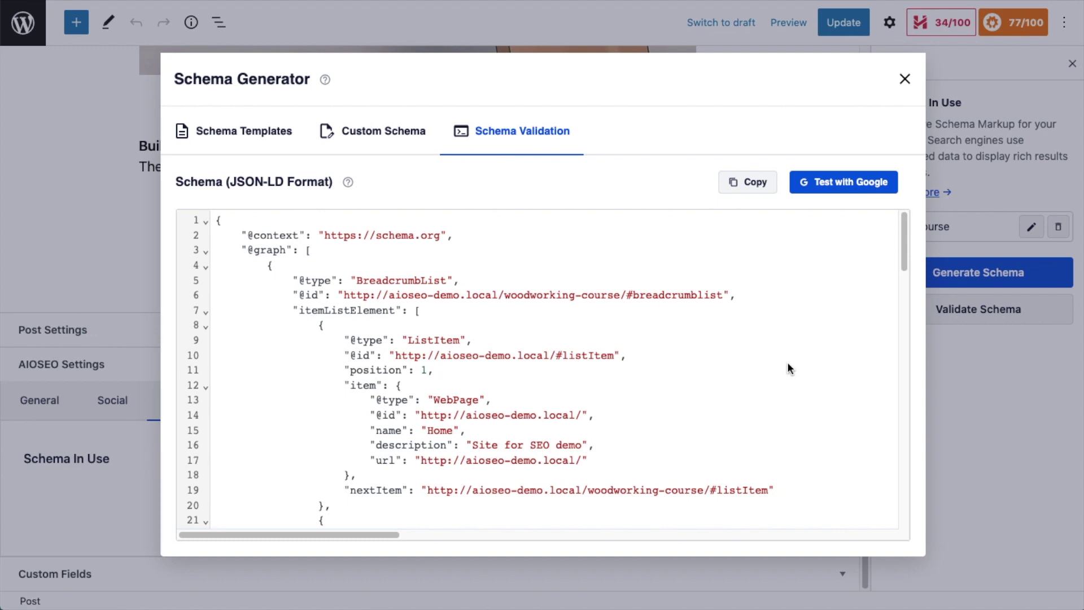
- Close the Schema Generator modal and scroll back to the Woodworking Course - Demo post title
left_click(904, 79)
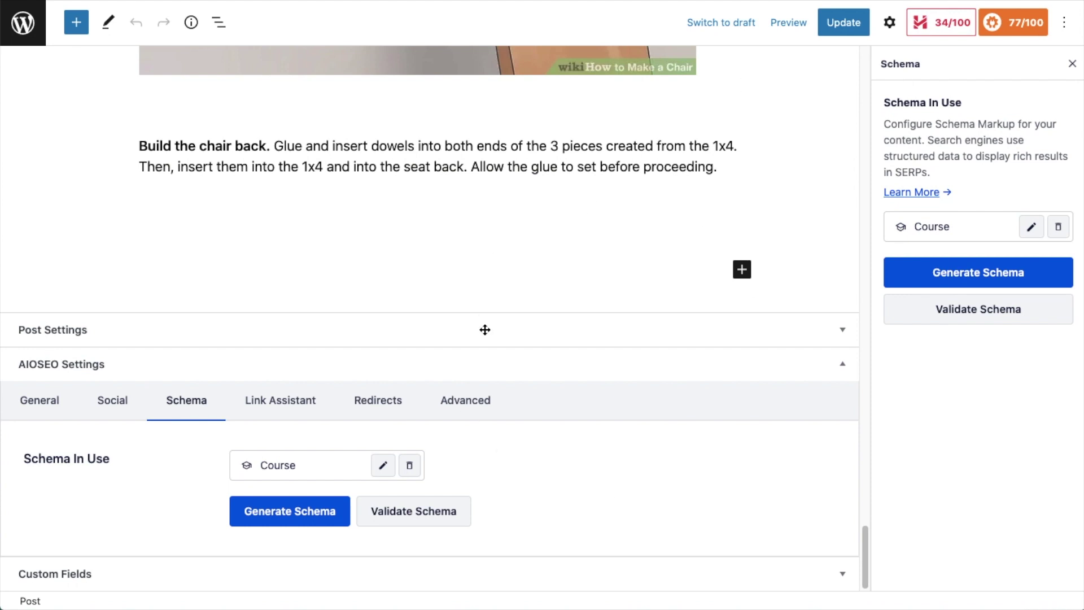
scroll(485, 330, "up", 3)
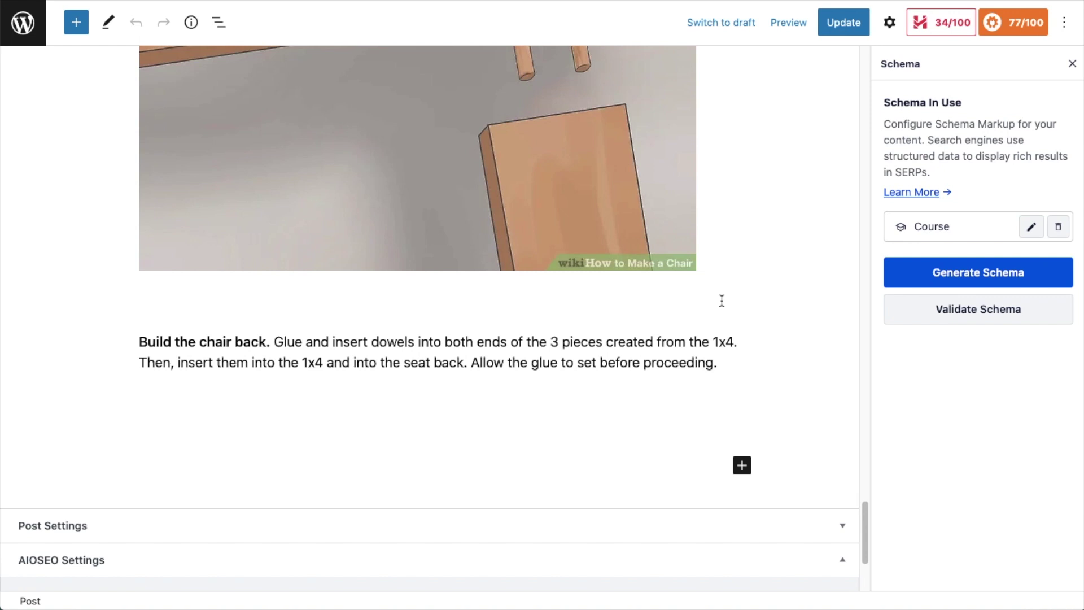
scroll(721, 300, "up", 15)
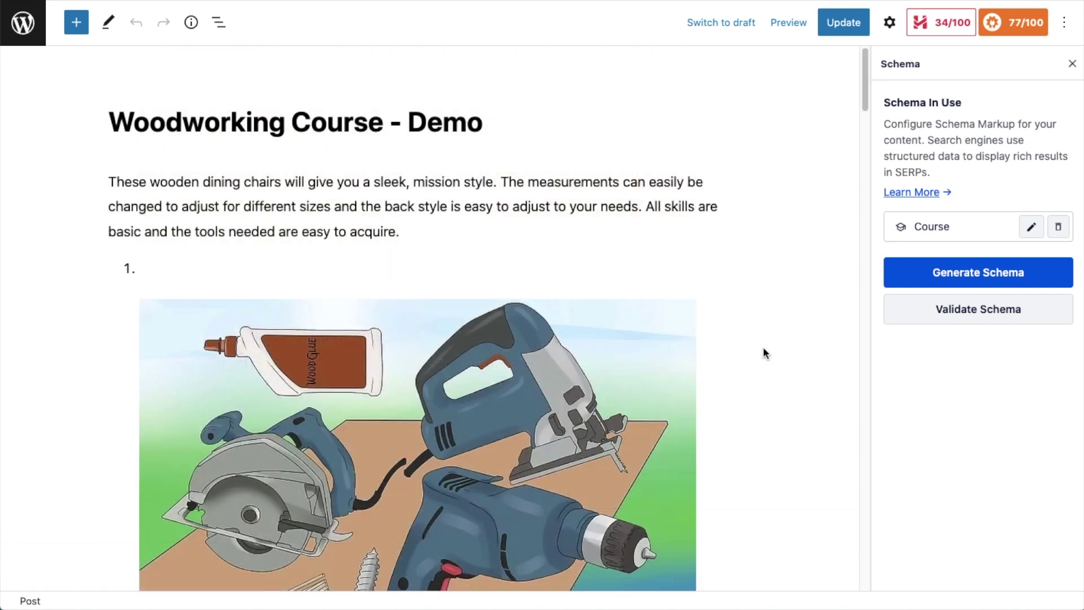
scroll(739, 312, "down", 1)
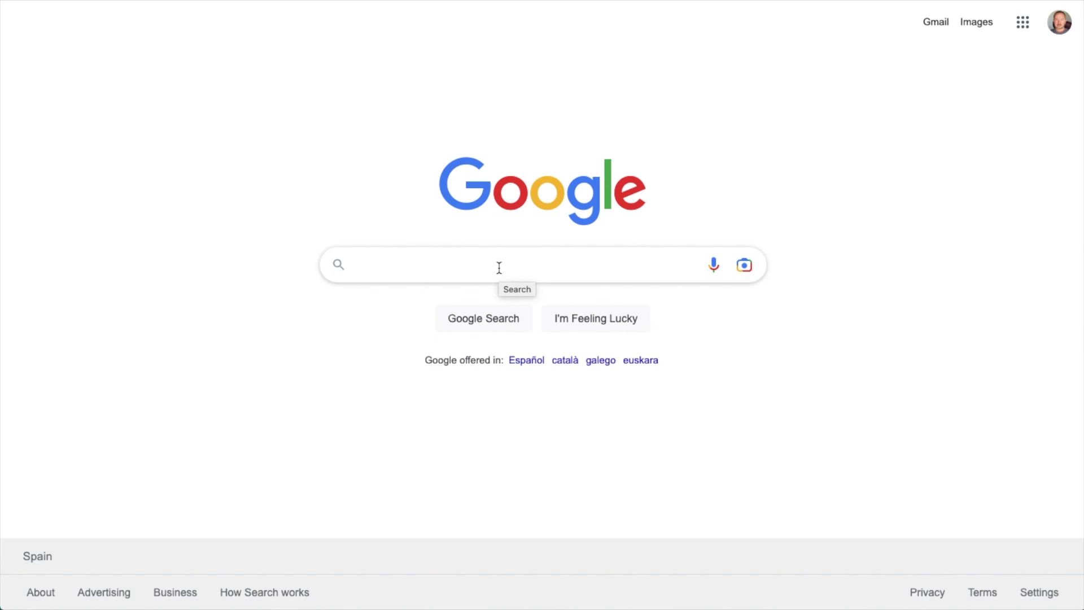
- Search Google for 'how to build a chair' and browse the results, including wikiHow's step listing
left_click(499, 267)
type("how to build a chair")
key("Return")
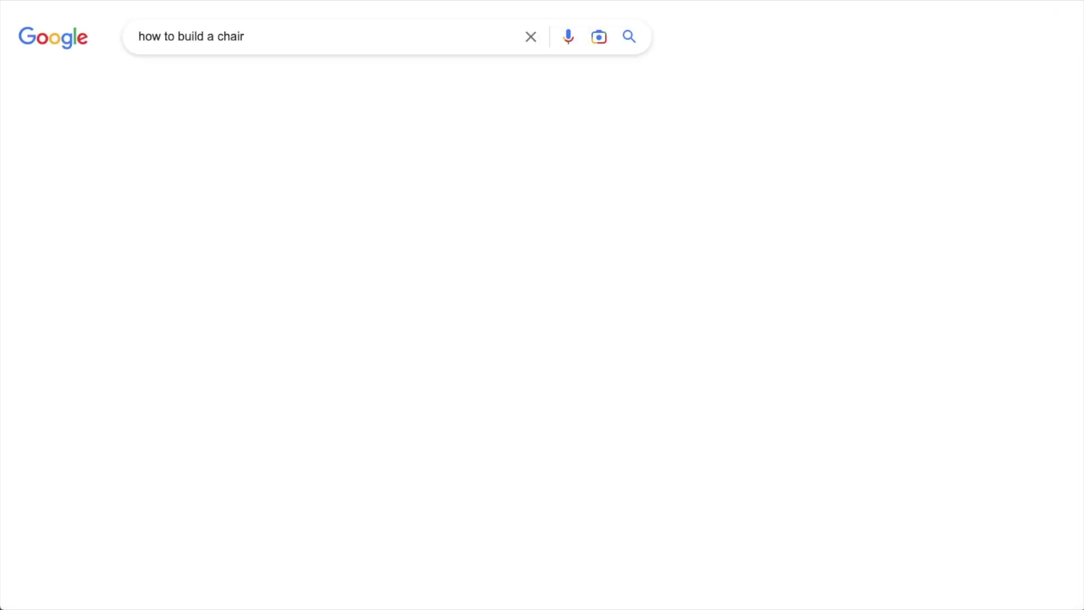
scroll(324, 282, "down", 6)
scroll(324, 282, "up", 7)
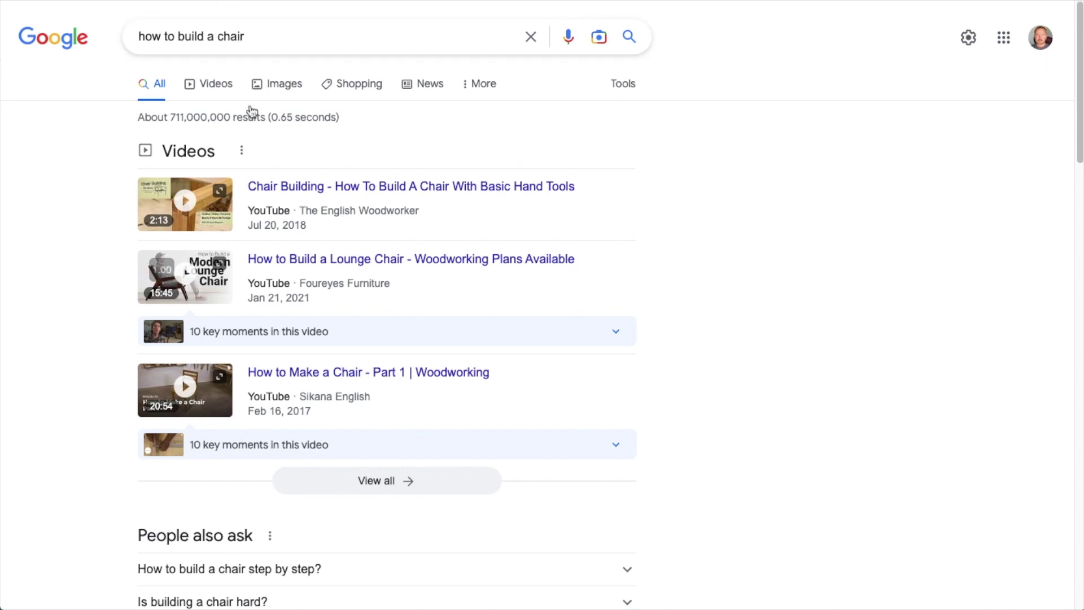
scroll(138, 300, "down", 3)
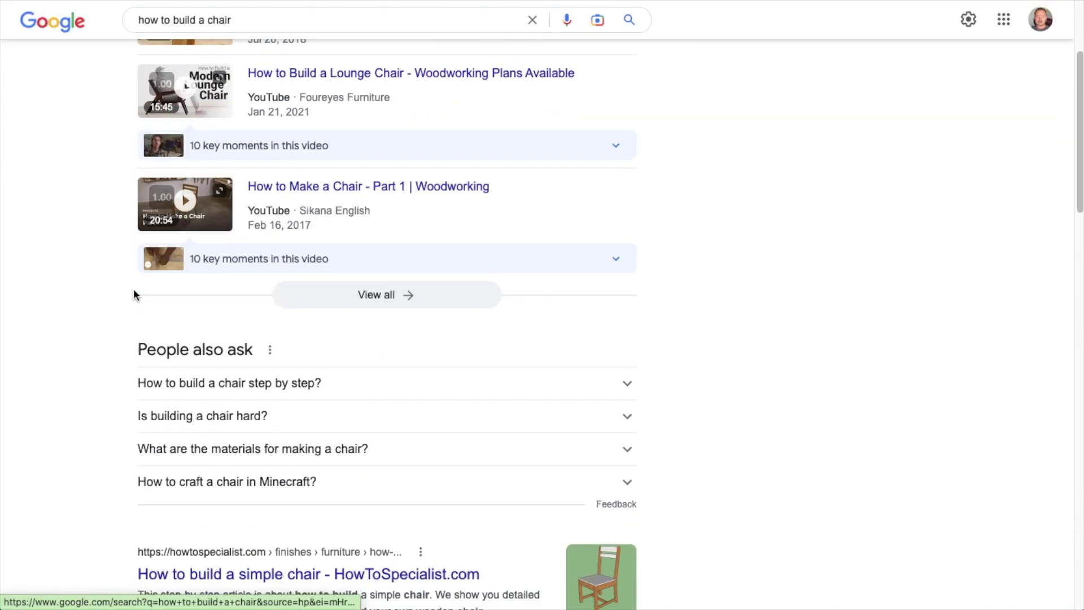
scroll(134, 291, "down", 7)
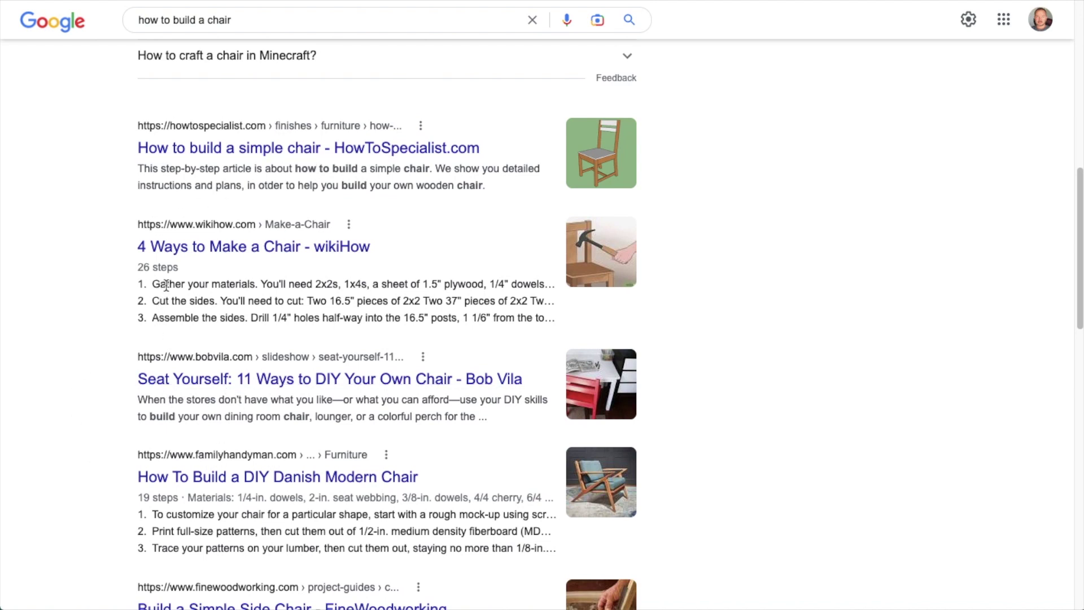
scroll(153, 336, "down", 3)
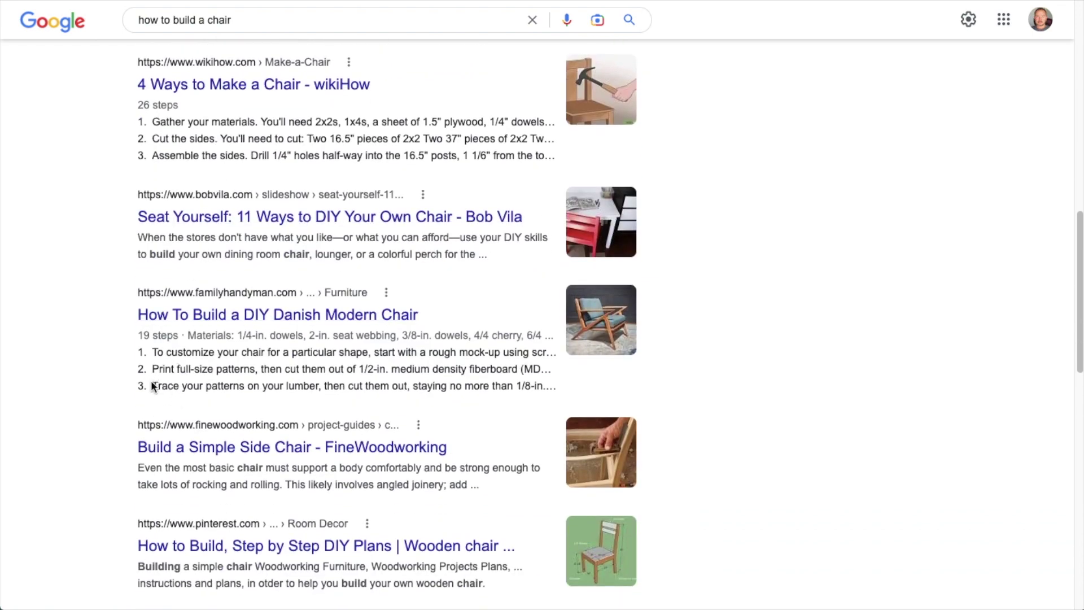
scroll(151, 386, "up", 2)
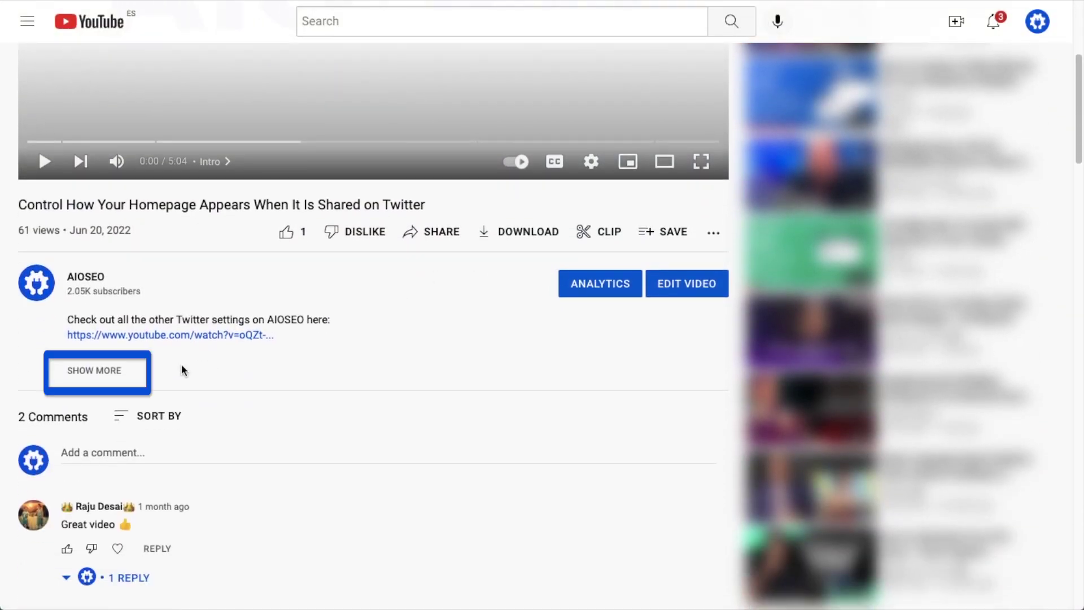
- Show the full video description and follow its aioseo.com link to the AIOSEO homepage
left_click(112, 374)
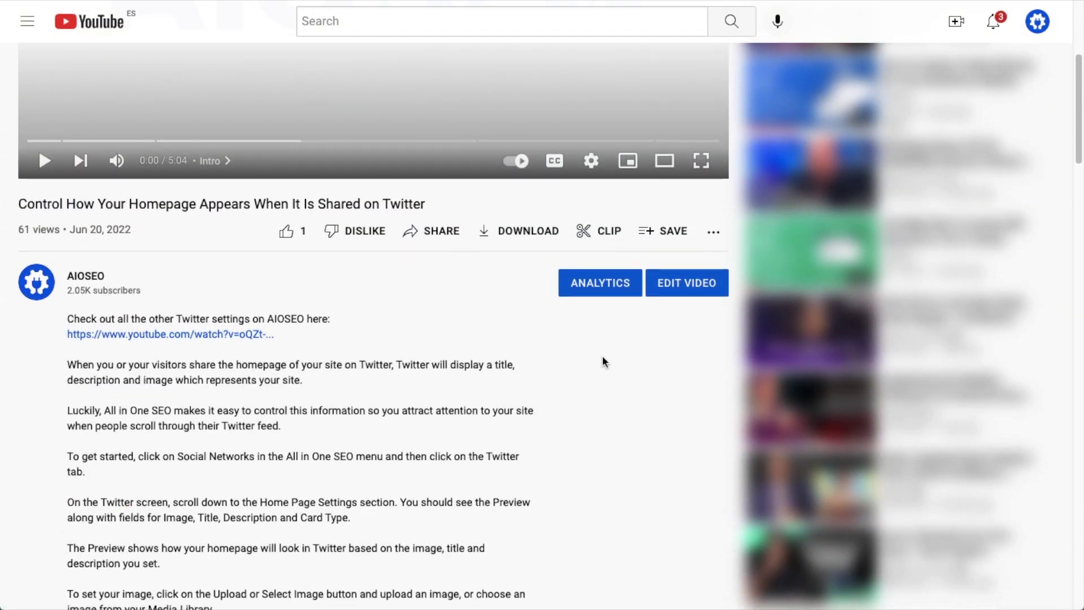
scroll(602, 357, "down", 5)
scroll(603, 357, "down", 7)
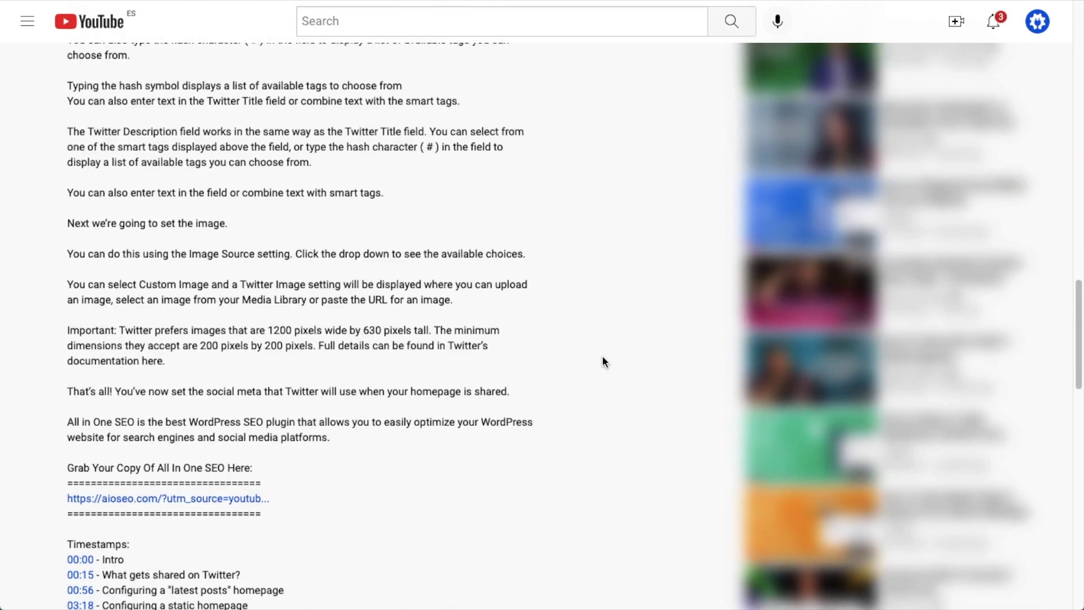
scroll(602, 362, "down", 2)
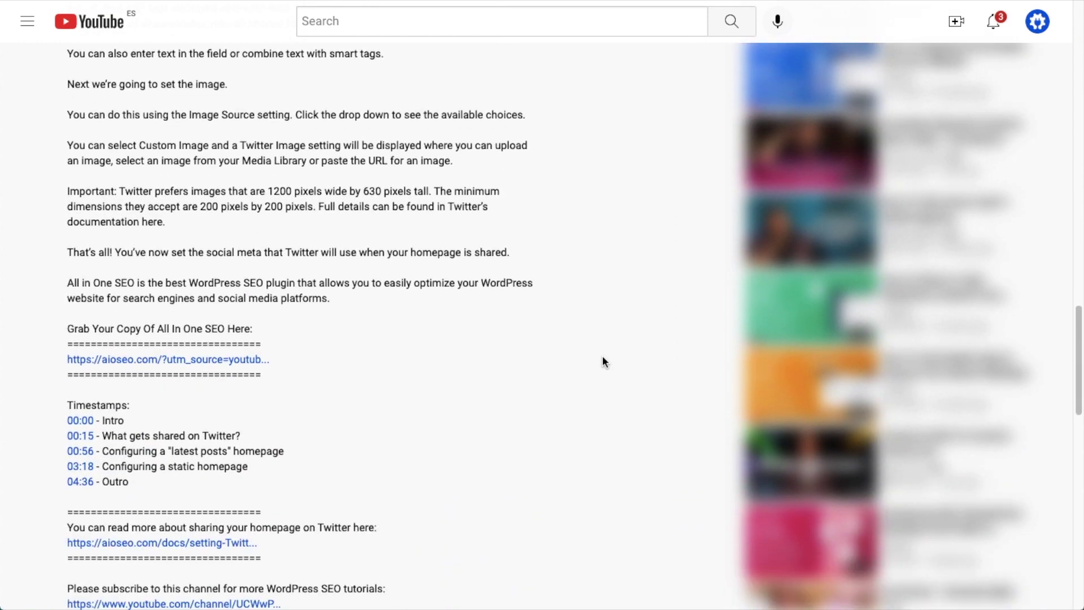
left_click(207, 363)
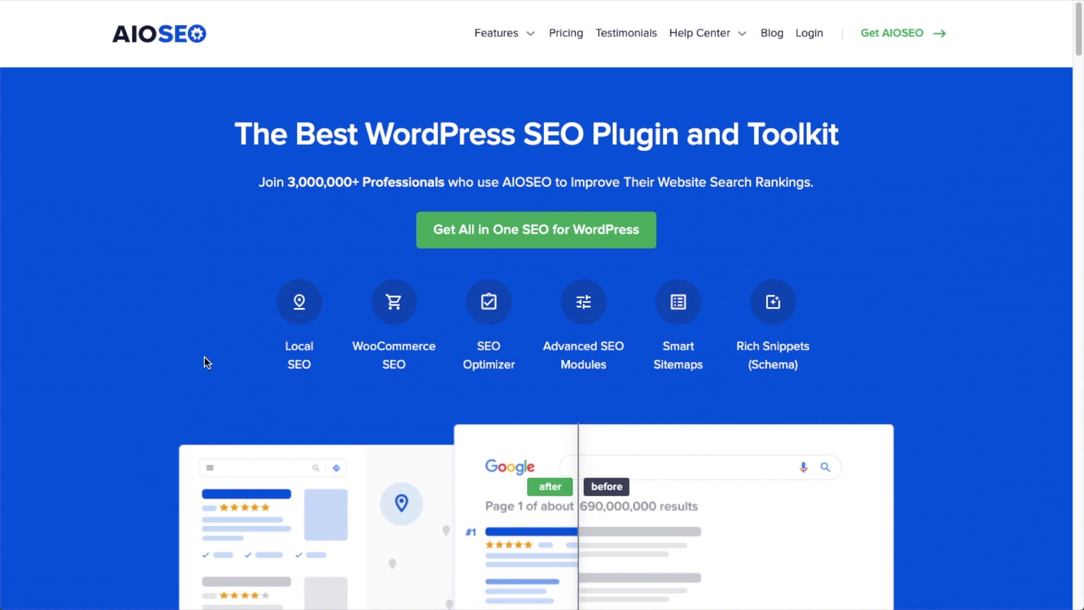